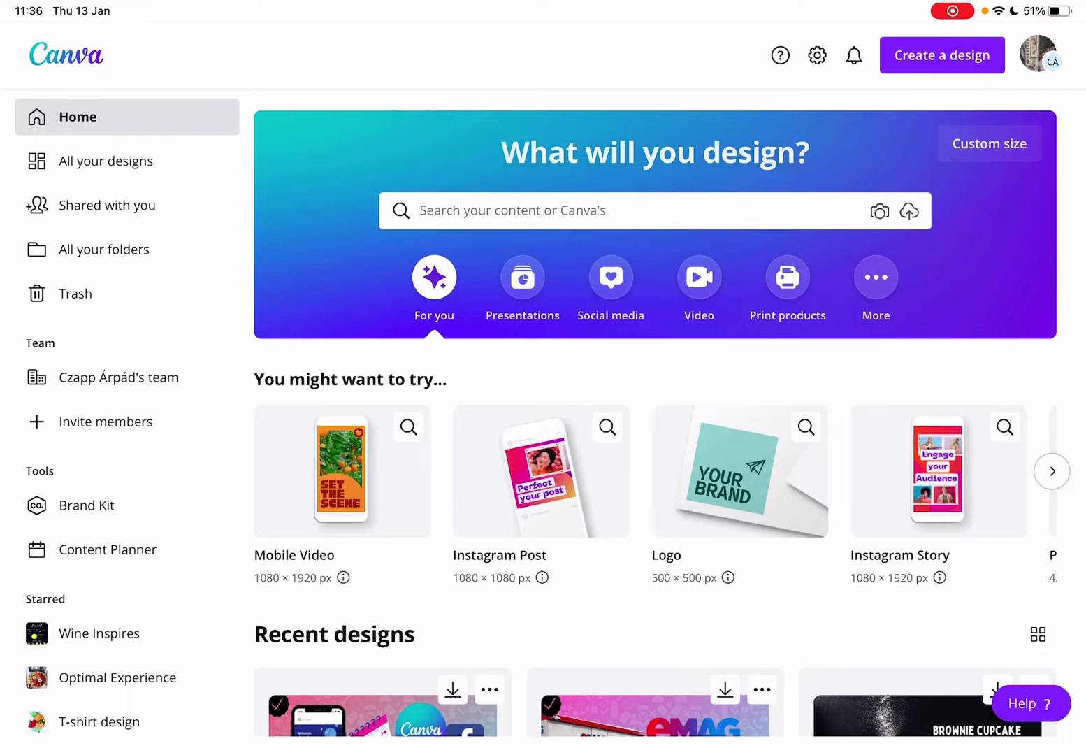
pyautogui.hscroll(5, 653, 469)
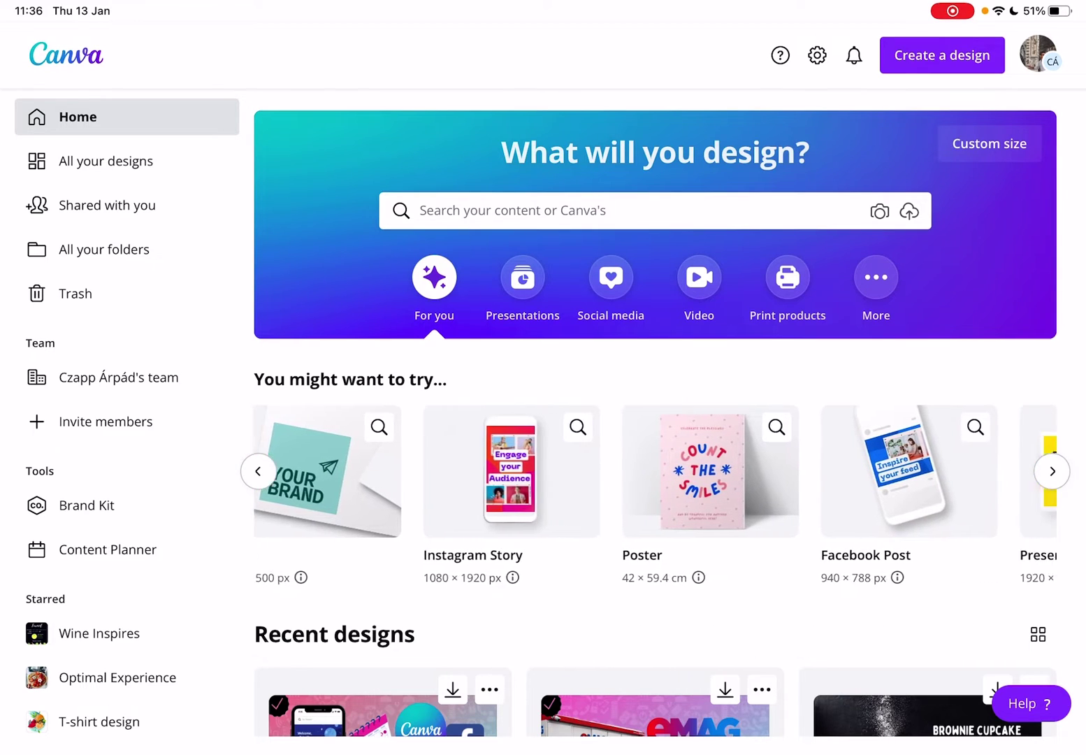
pyautogui.hscroll(5, 654, 469)
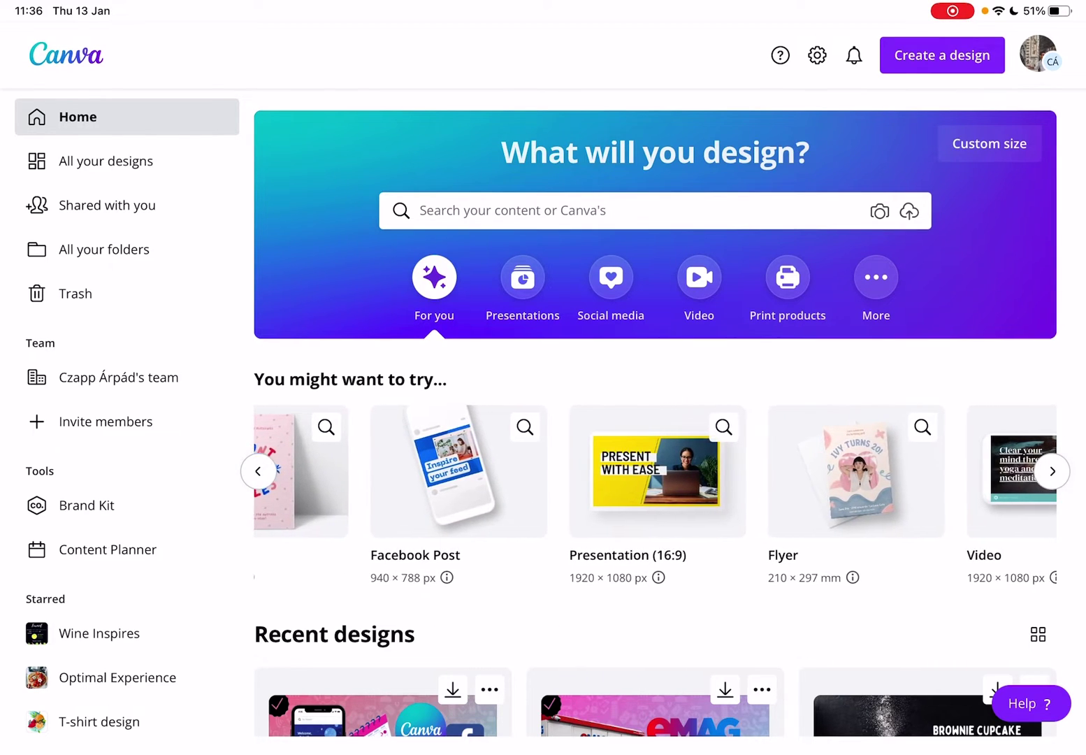
pyautogui.hscroll(4, 653, 469)
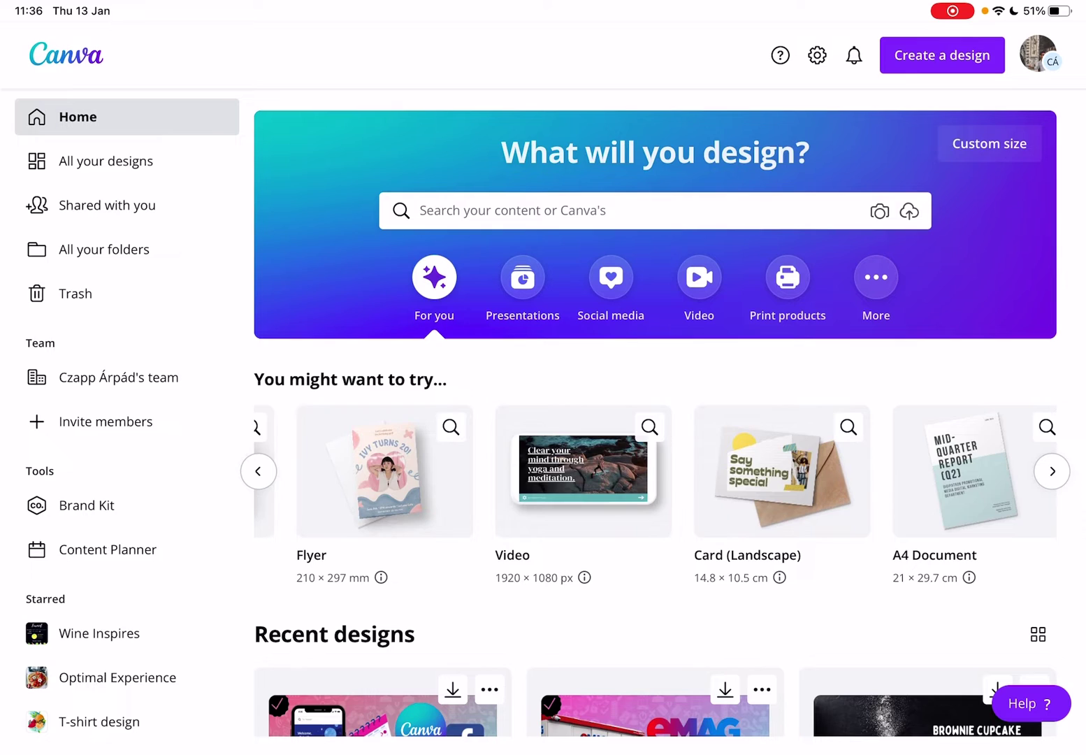
pyautogui.hscroll(5, 653, 469)
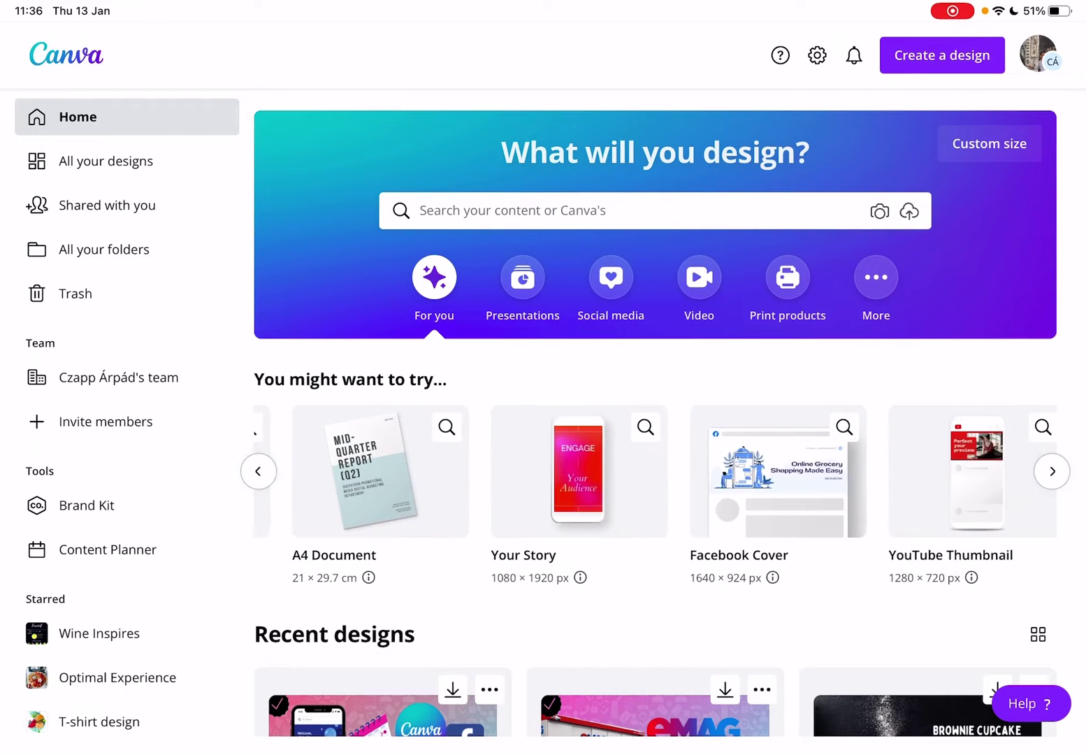
pyautogui.hscroll(4, 653, 470)
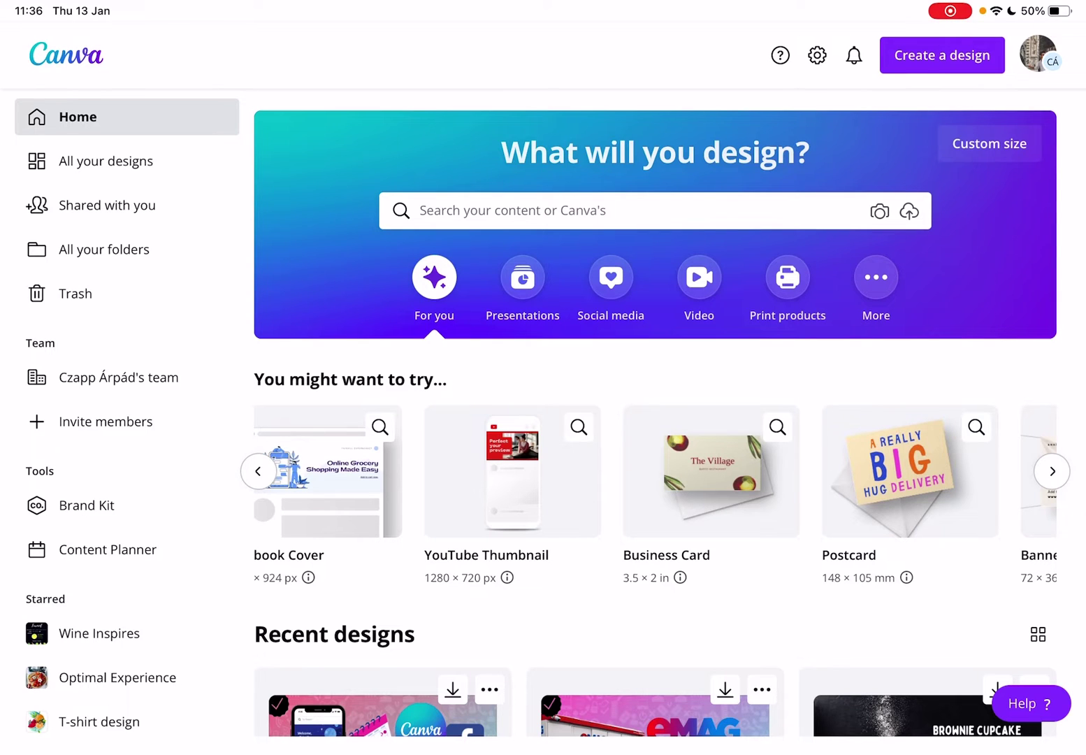
# - Choose the Video category to show vertical video design suggestions
pyautogui.click(698, 278)
pyautogui.hscroll(5, 654, 471)
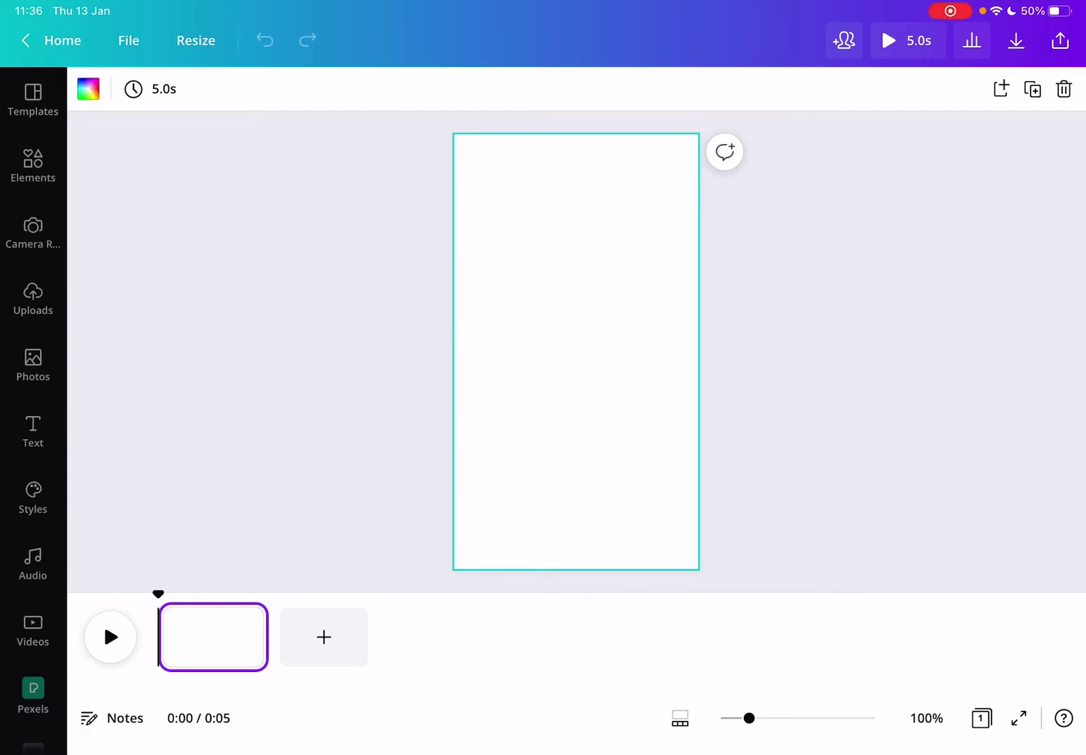
# - Browse the Uploads, Text, Photos and Elements panels beside the blank vertical design
pyautogui.click(32, 299)
pyautogui.scroll(-5, 235, 476)
pyautogui.scroll(-5, 235, 476)
pyautogui.scroll(3, 235, 475)
pyautogui.scroll(5, 235, 424)
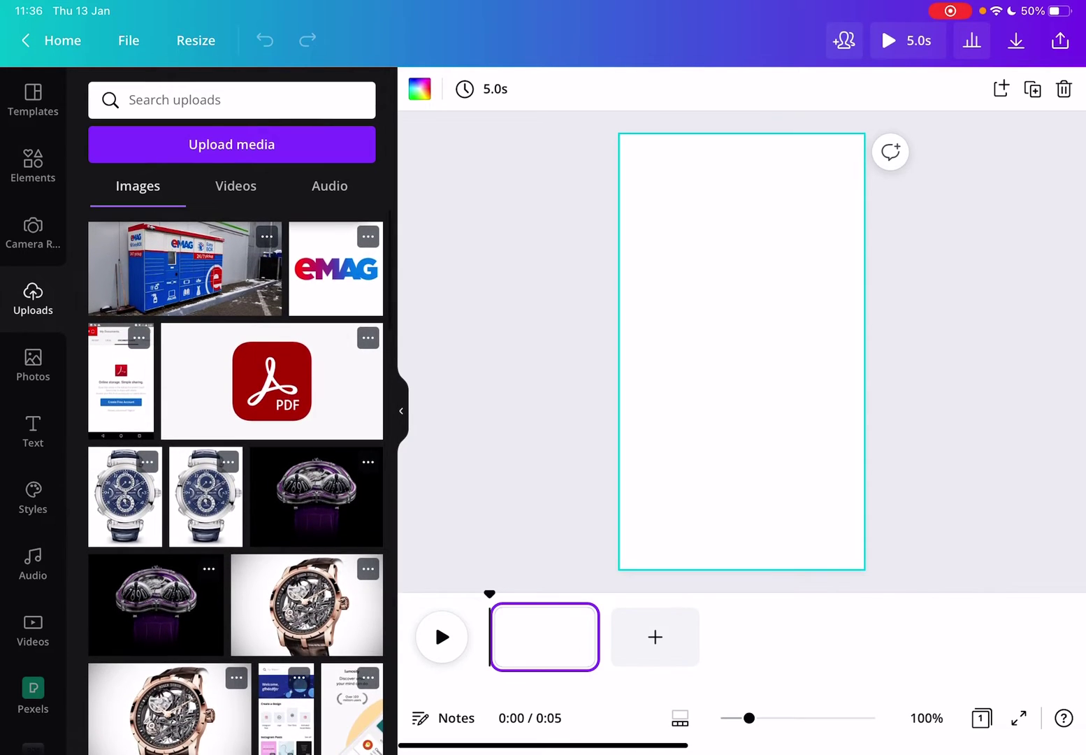
pyautogui.click(33, 430)
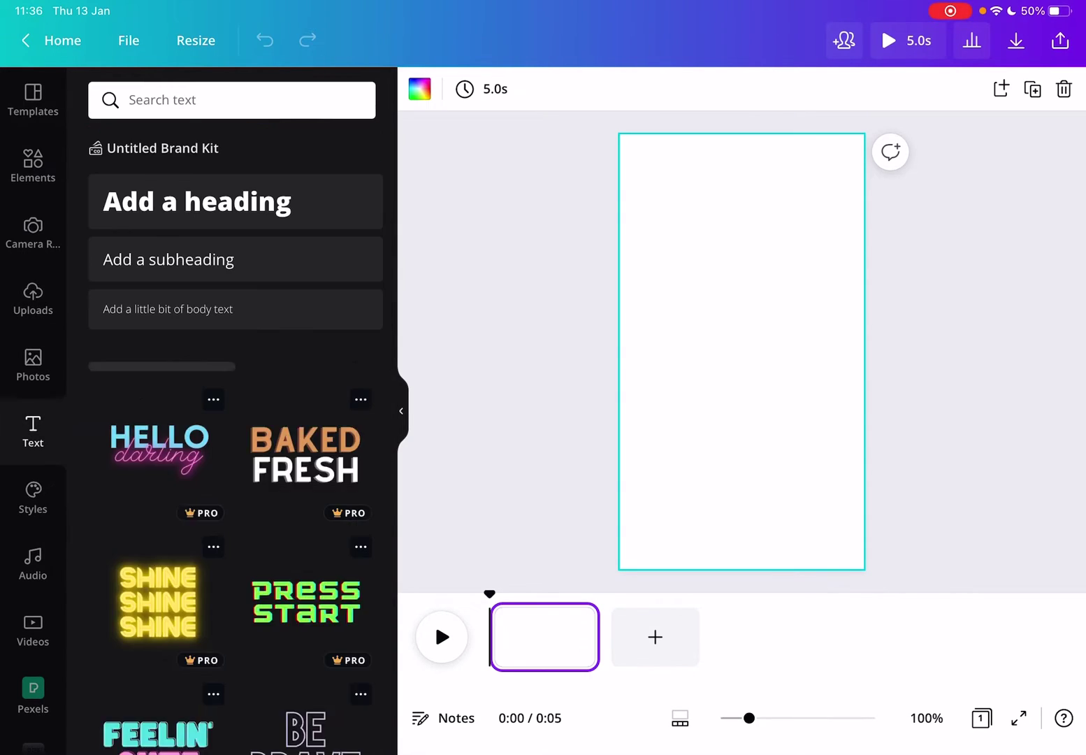
pyautogui.click(33, 365)
pyautogui.click(33, 166)
pyautogui.scroll(-5, 235, 424)
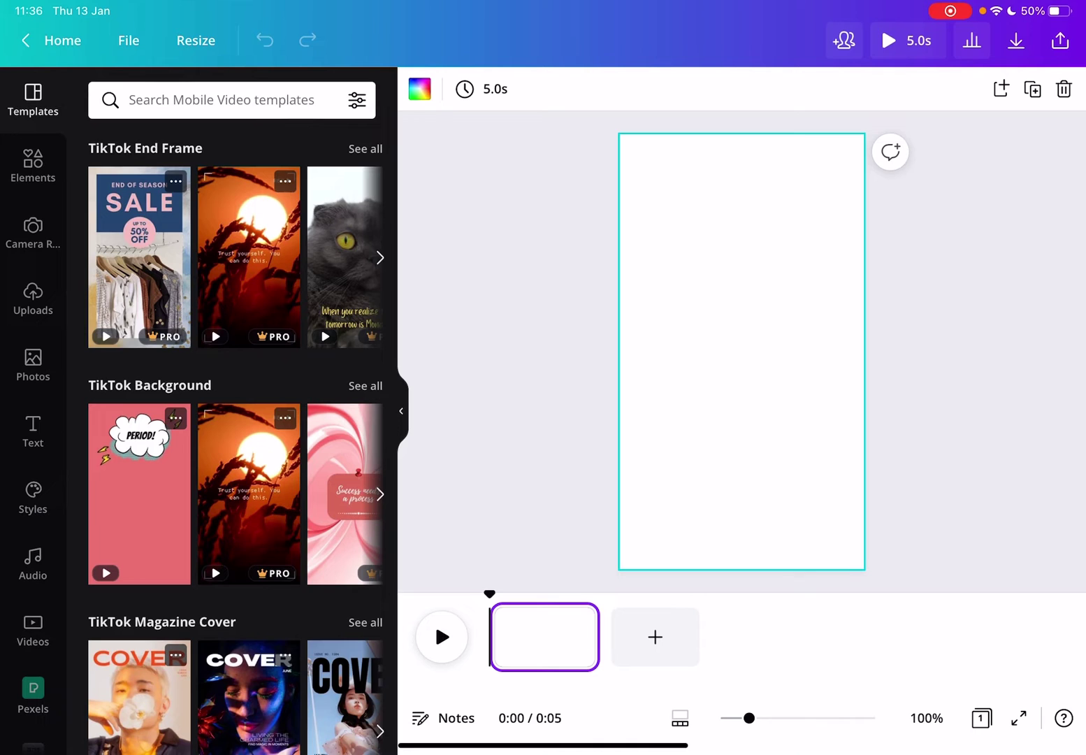
pyautogui.scroll(-5, 235, 424)
pyautogui.scroll(-5, 236, 424)
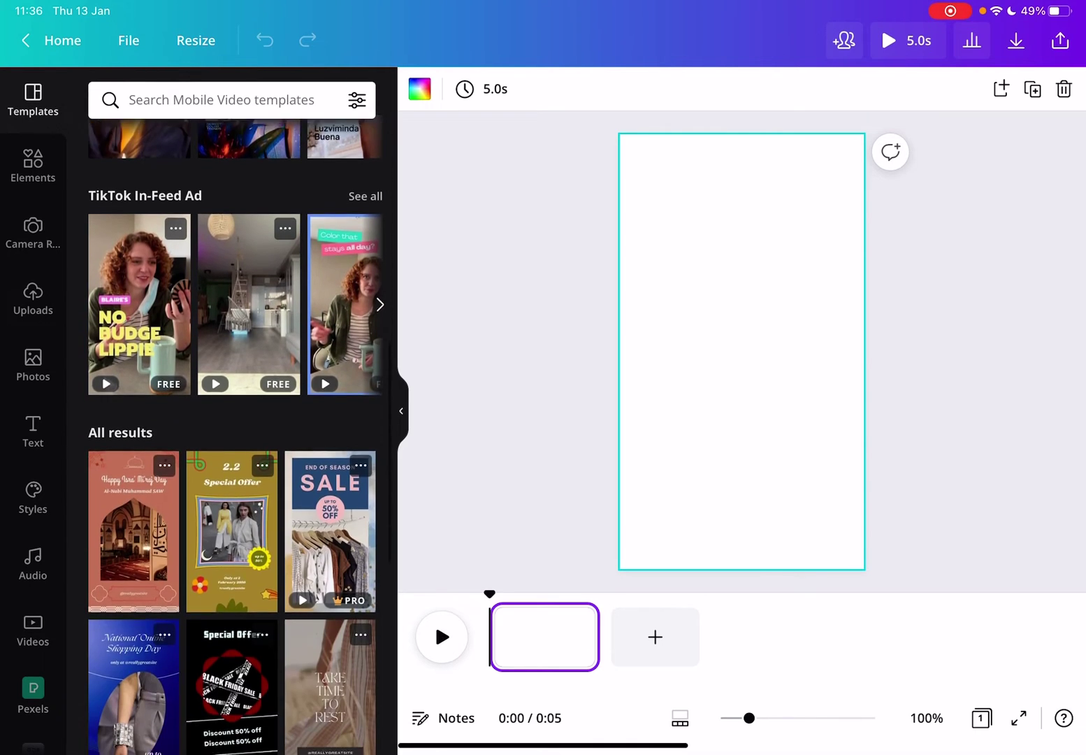
pyautogui.scroll(-5, 235, 425)
pyautogui.scroll(-3, 235, 425)
pyautogui.scroll(-2, 236, 424)
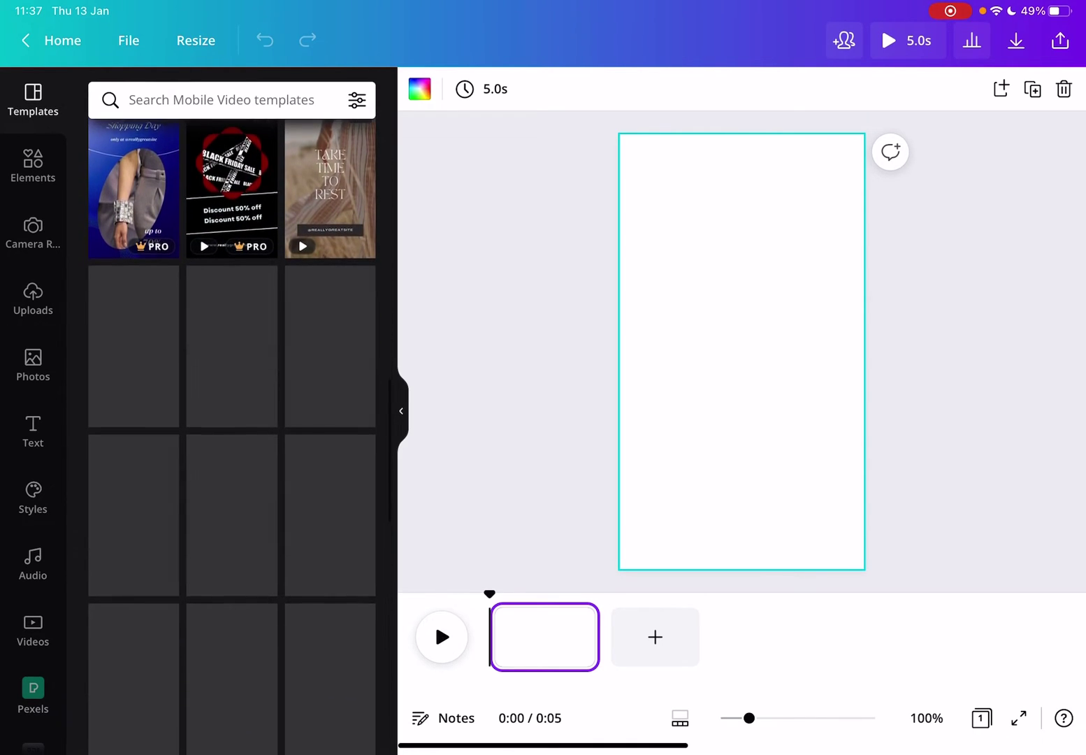
pyautogui.scroll(-3, 236, 424)
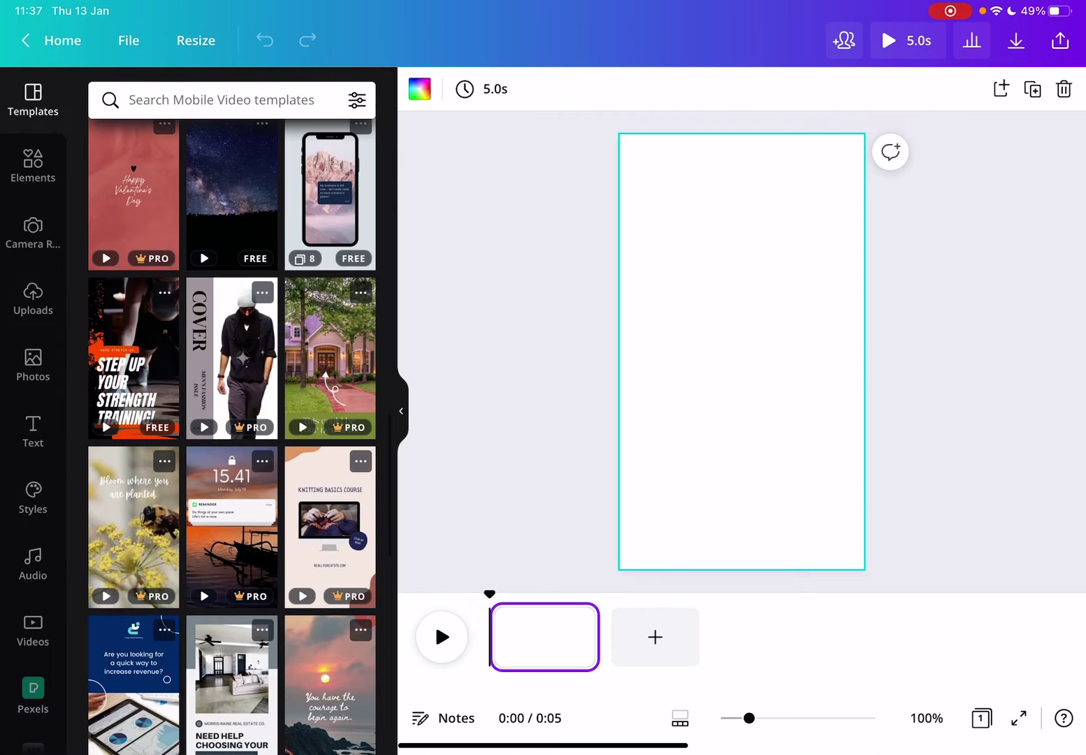
pyautogui.scroll(-3, 235, 424)
pyautogui.scroll(-3, 236, 425)
pyautogui.scroll(-2, 236, 424)
pyautogui.scroll(-3, 235, 425)
pyautogui.scroll(-3, 235, 424)
pyautogui.scroll(-1, 235, 424)
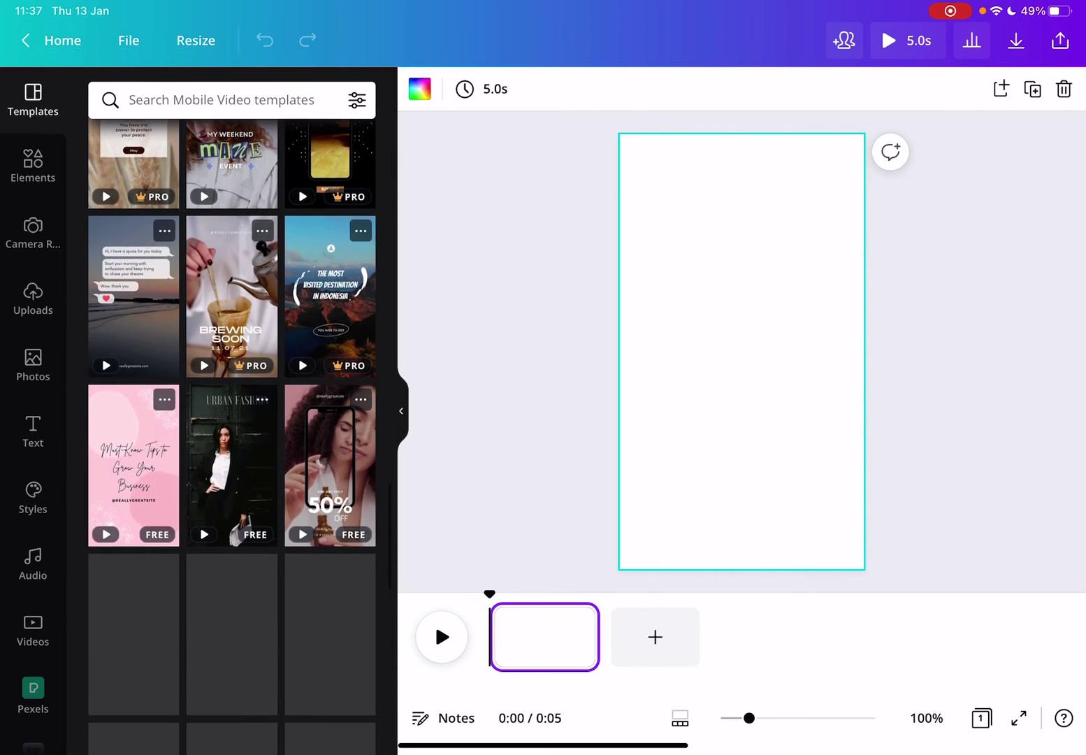
pyautogui.scroll(5, 235, 425)
pyautogui.scroll(5, 235, 425)
pyautogui.scroll(-1, 235, 424)
pyautogui.scroll(-1, 235, 424)
pyautogui.scroll(-3, 235, 424)
pyautogui.scroll(2, 236, 425)
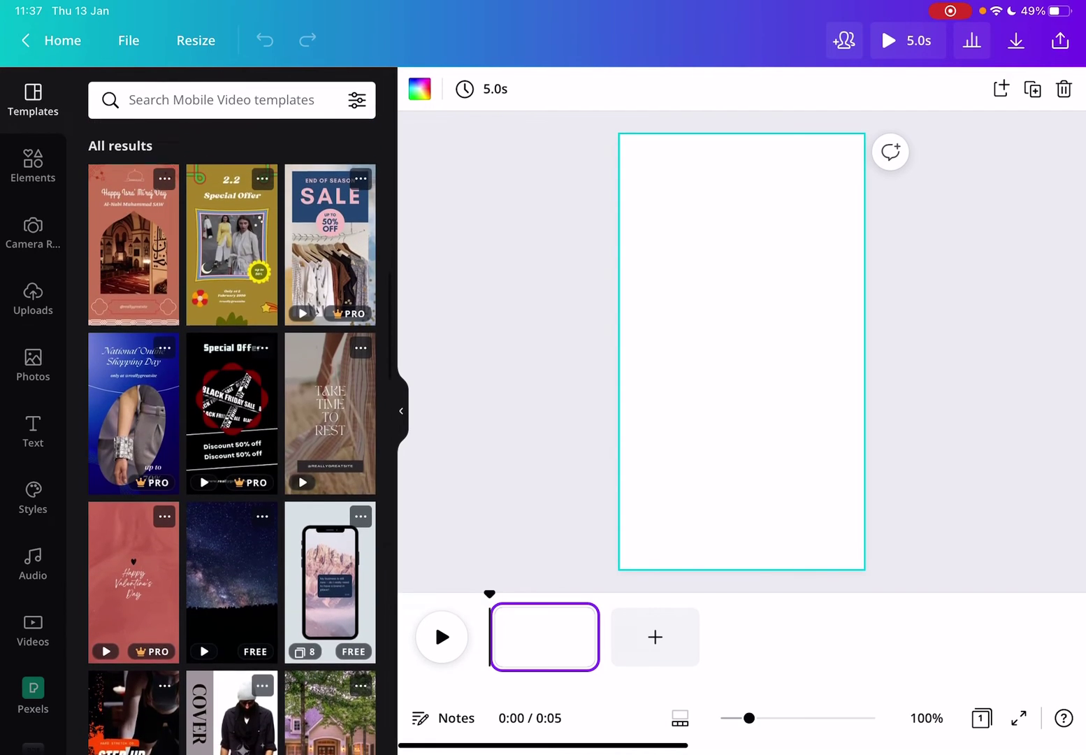
# - Apply all 8 Blue Phone Text Message pages and change the bubble text to 'Gubghh'
pyautogui.click(330, 560)
pyautogui.click(232, 209)
pyautogui.click(753, 357)
pyautogui.click(741, 254)
pyautogui.click(753, 357)
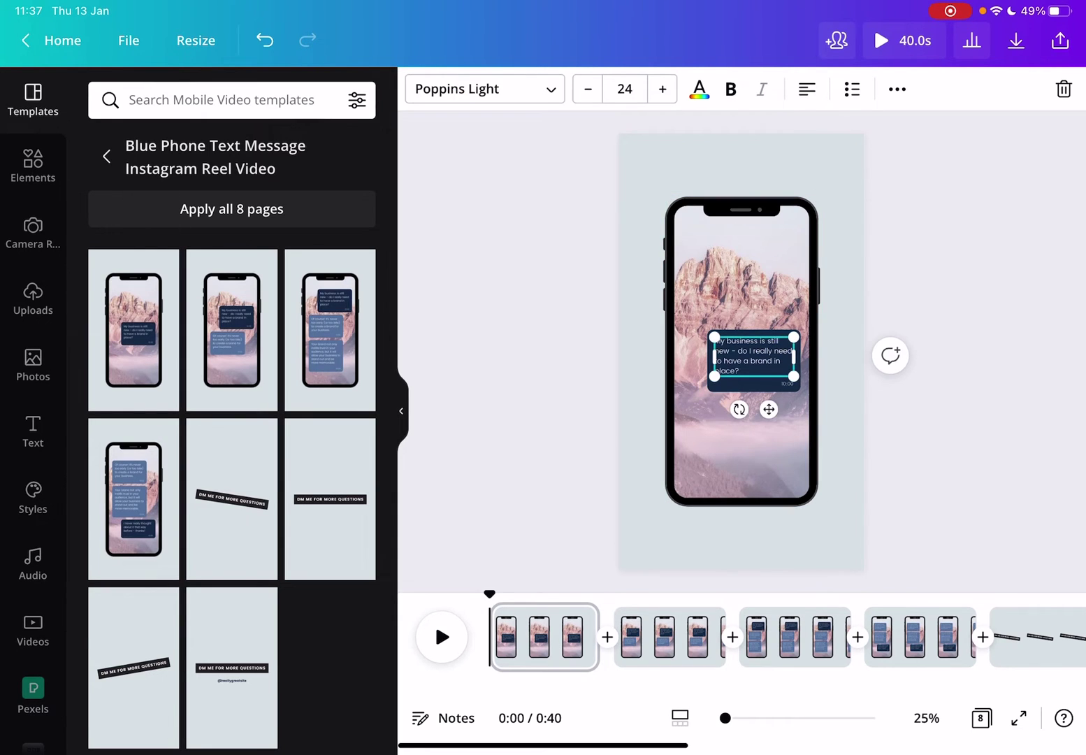
pyautogui.doubleClick(753, 356)
pyautogui.write('ubghh')
pyautogui.click(509, 255)
# - Make the first scene's page background magenta
pyautogui.click(741, 297)
pyautogui.click(509, 256)
pyautogui.click(644, 525)
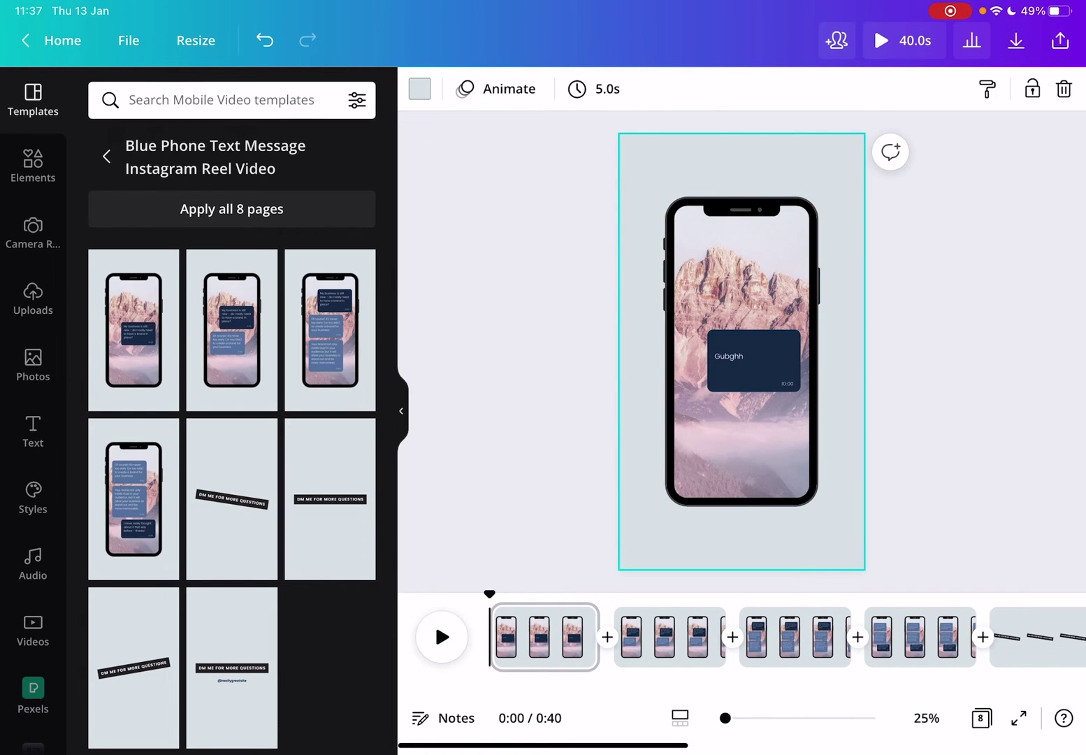
pyautogui.click(419, 88)
pyautogui.click(207, 610)
pyautogui.click(32, 100)
pyautogui.scroll(-2, 232, 425)
# - Apply both pages of the Milky Way Quote Mobile Video template with 'Keep on Shining'
pyautogui.click(330, 383)
pyautogui.click(631, 423)
pyautogui.click(107, 156)
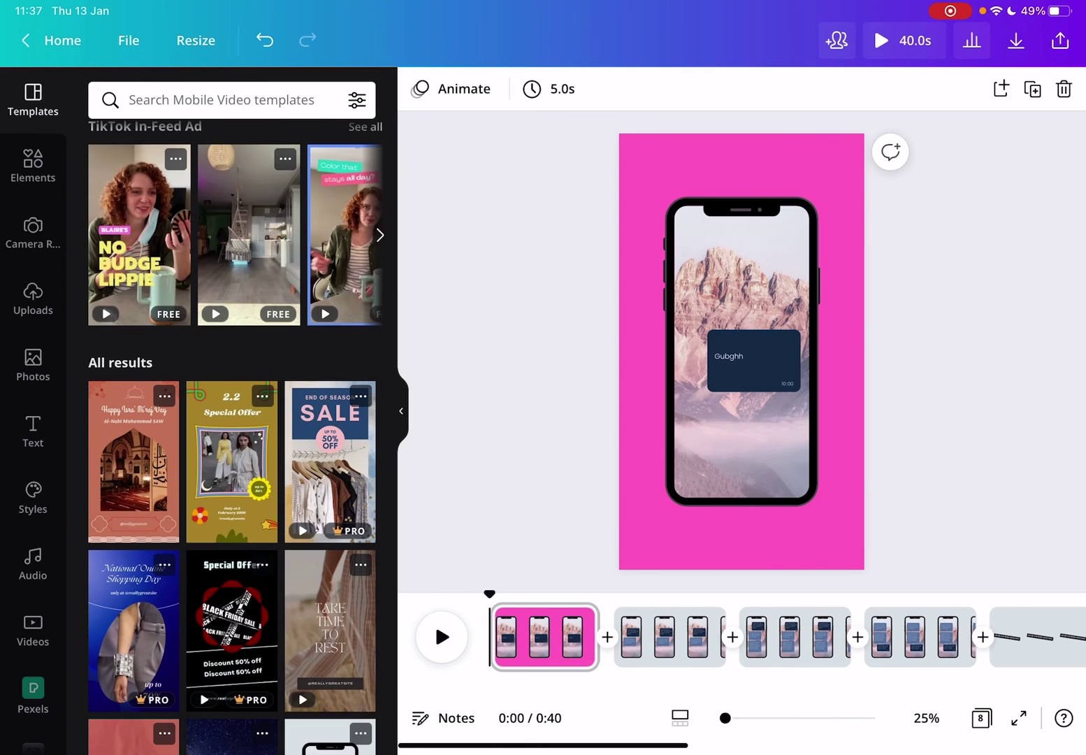
pyautogui.scroll(-5, 231, 424)
pyautogui.scroll(-3, 232, 425)
pyautogui.scroll(-2, 232, 425)
pyautogui.click(231, 244)
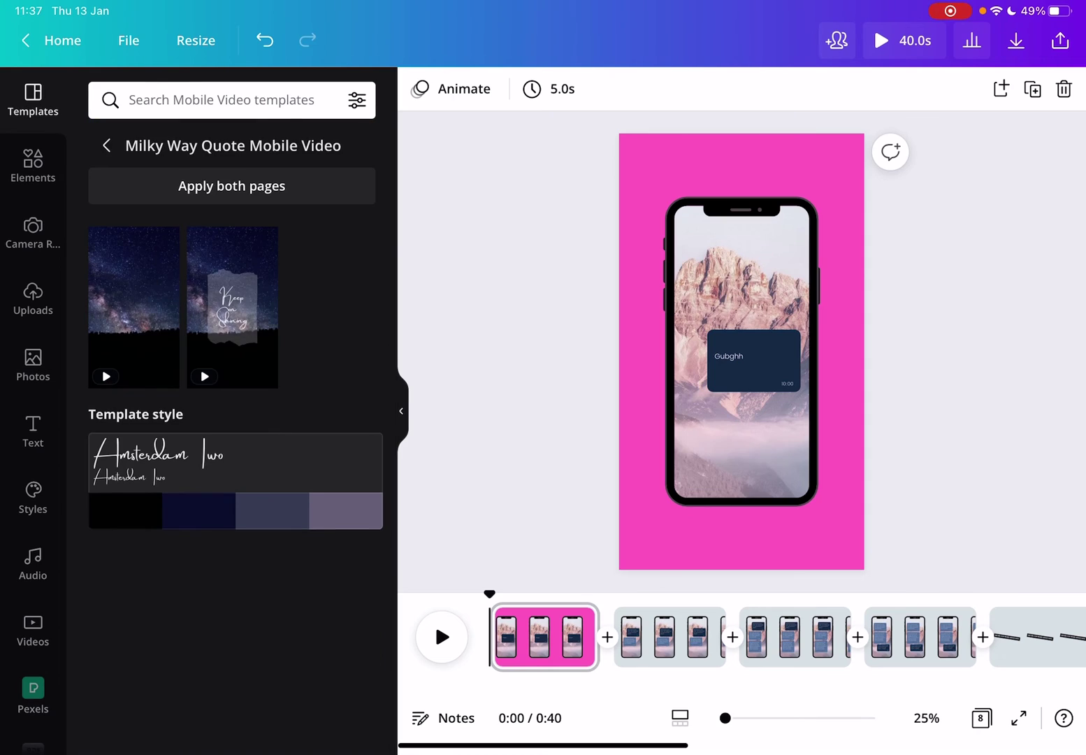
pyautogui.click(232, 186)
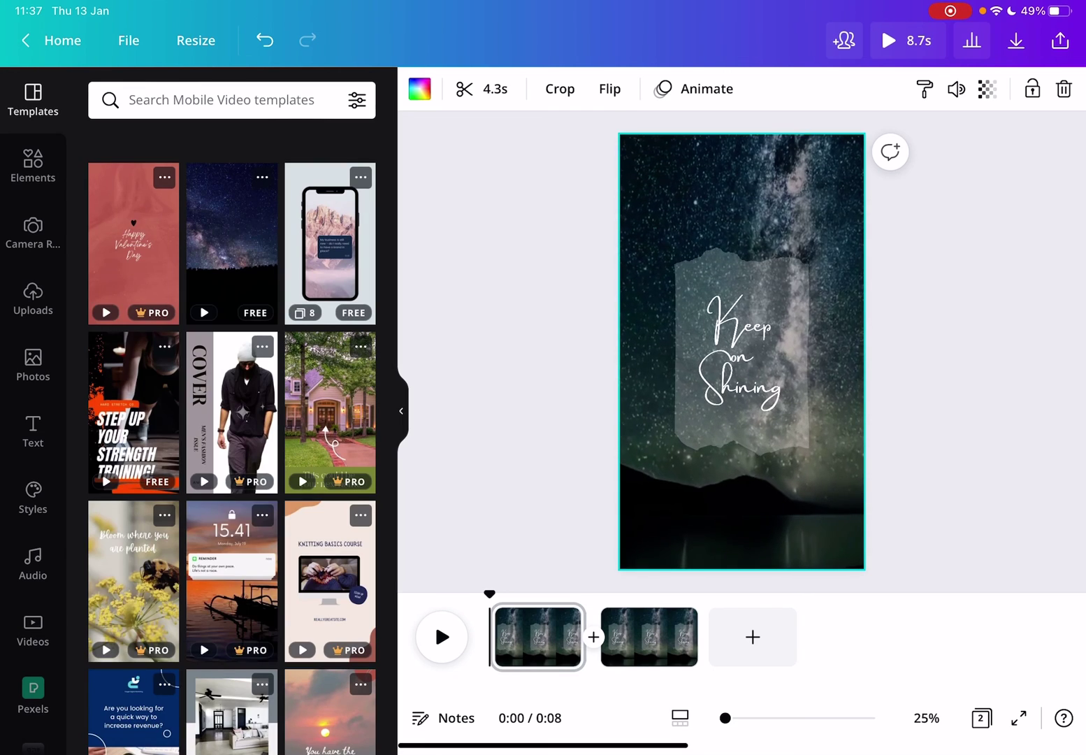
pyautogui.scroll(-10, 231, 425)
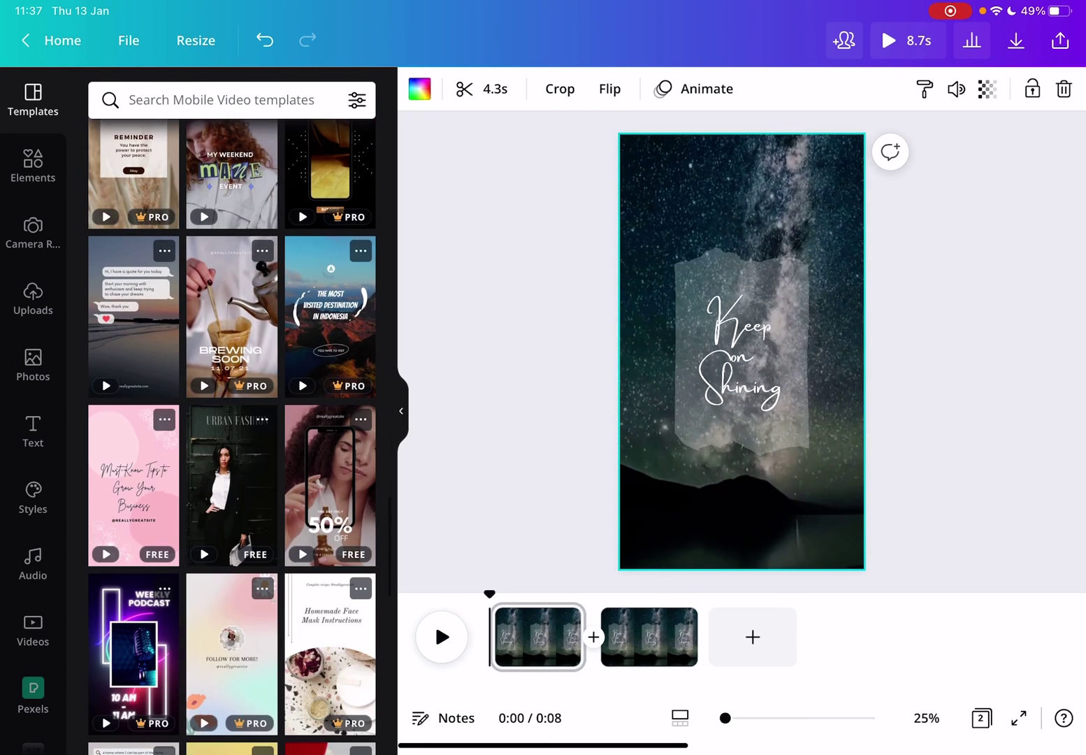
pyautogui.scroll(-7, 232, 424)
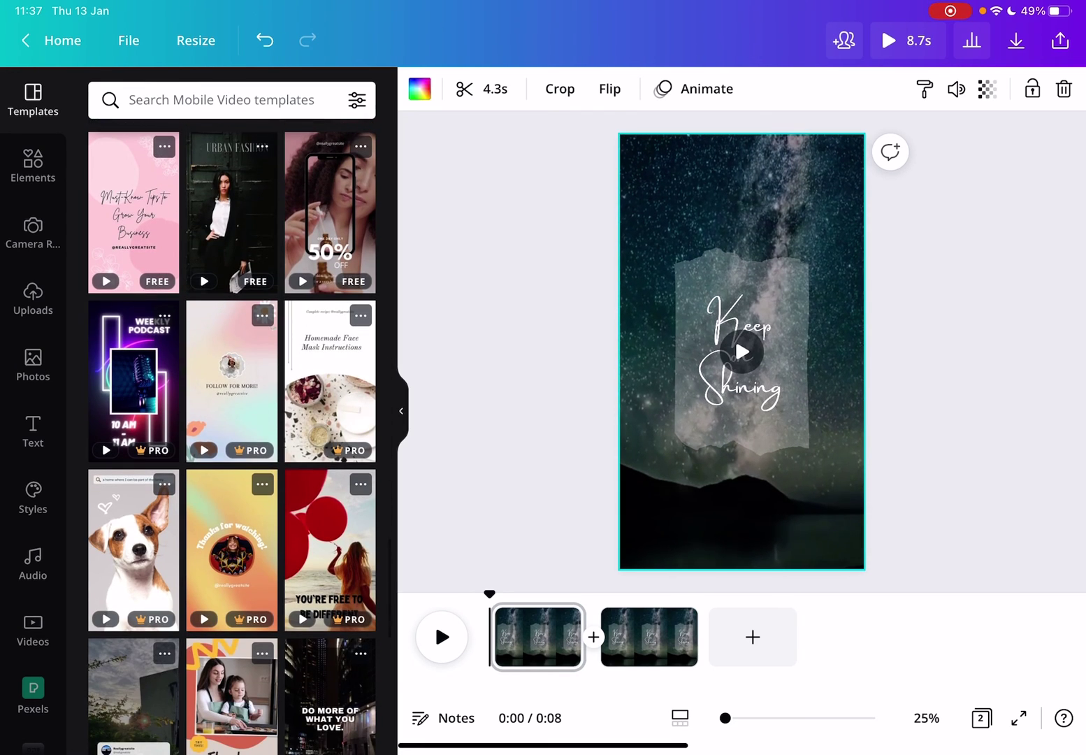
# - Apply both Instagram Reel Inspiration pages reading 'You're free to be different'
pyautogui.click(330, 543)
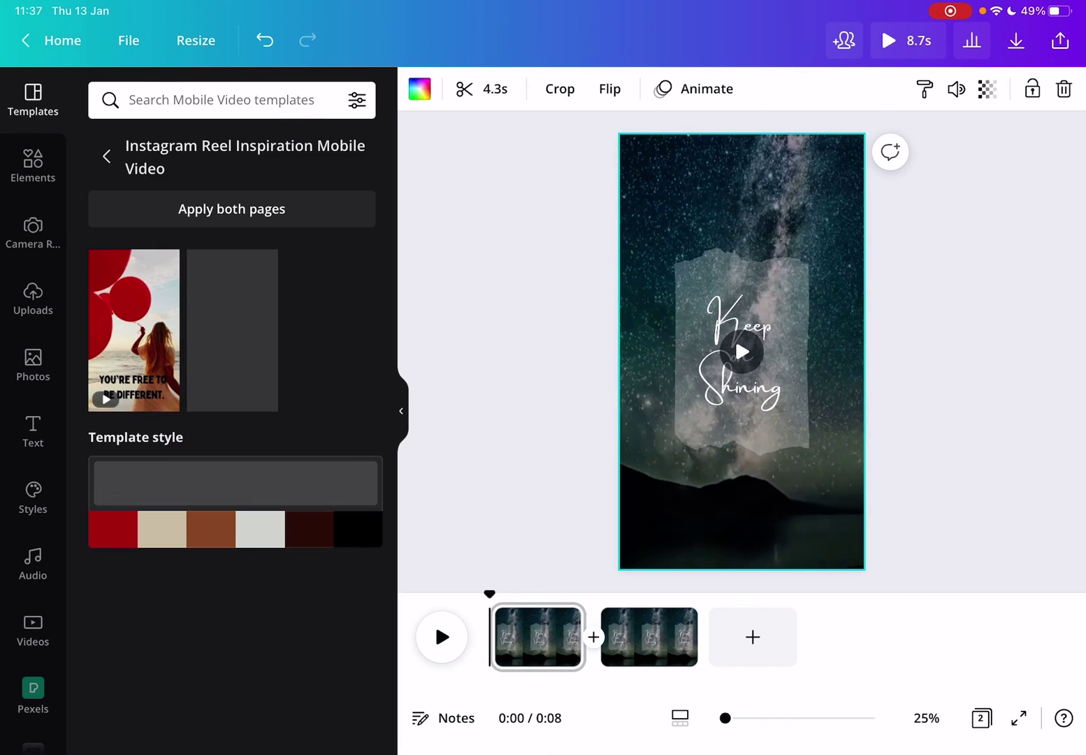
pyautogui.click(232, 208)
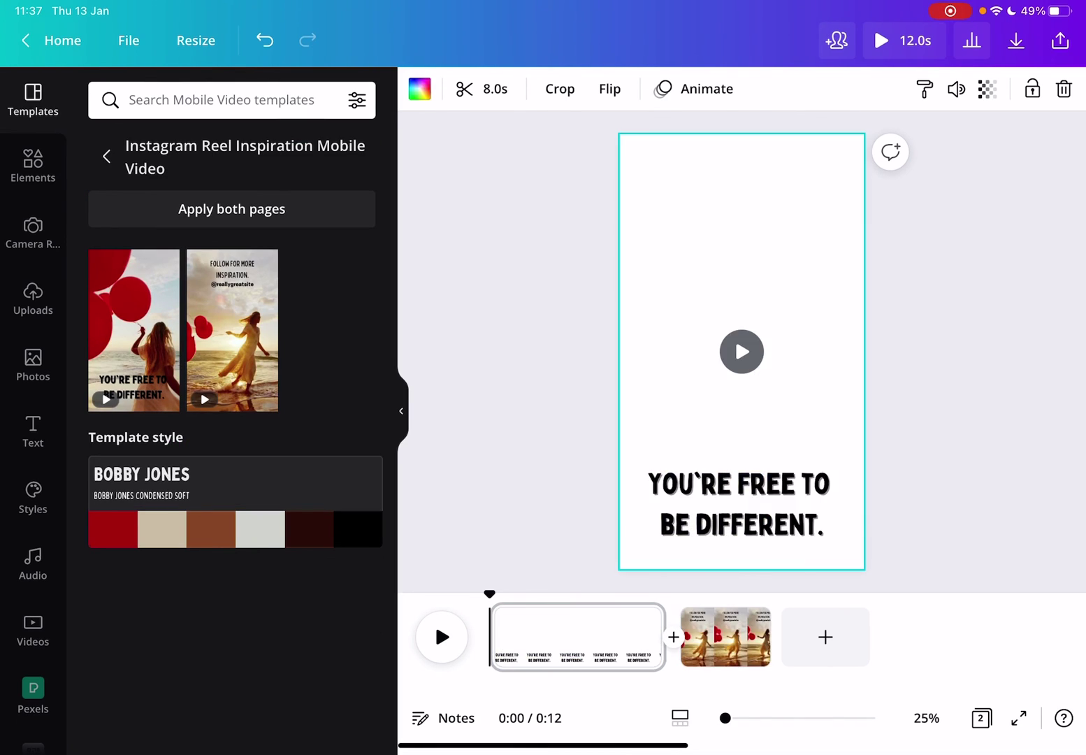